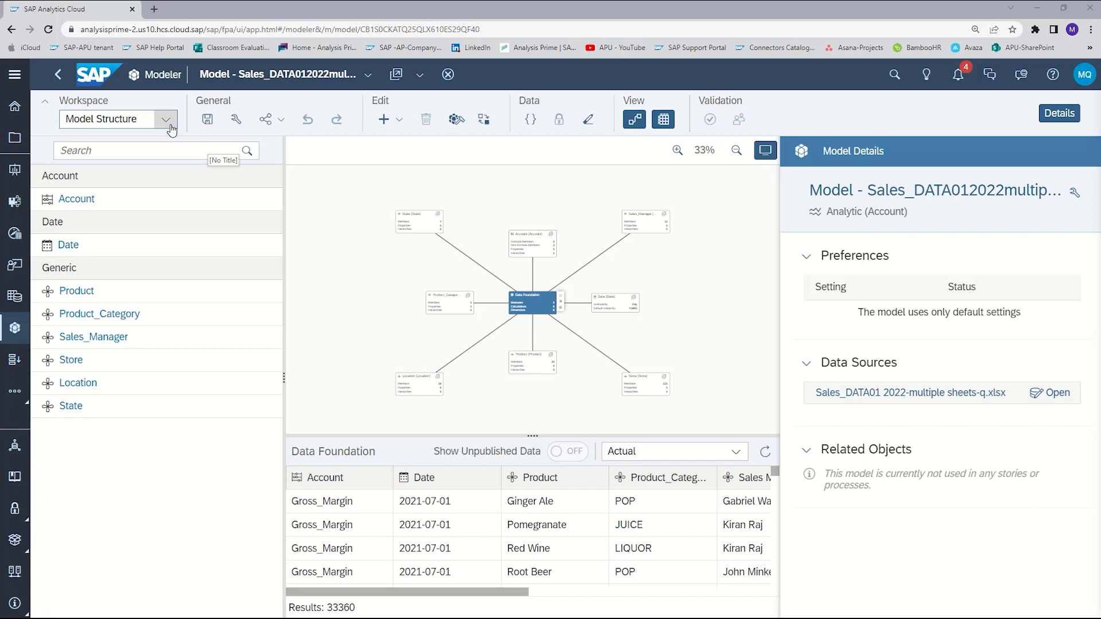
- Switch the model to the Data Management workspace from the Workspace dropdown
{"action": "left_click", "coordinate": [166, 121]}
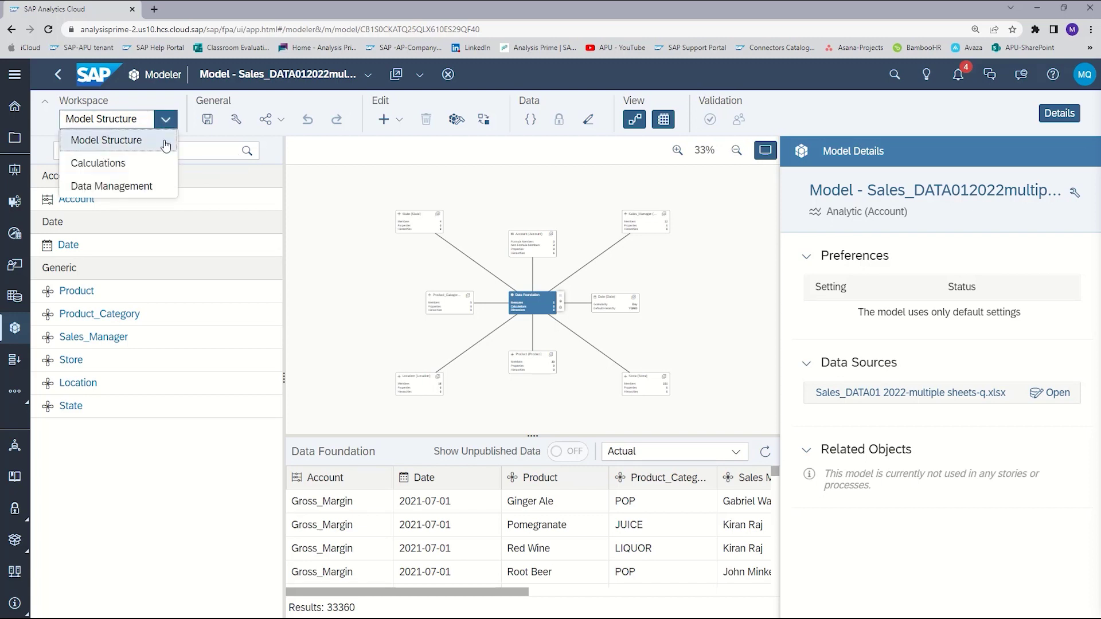
{"action": "left_click", "coordinate": [163, 186]}
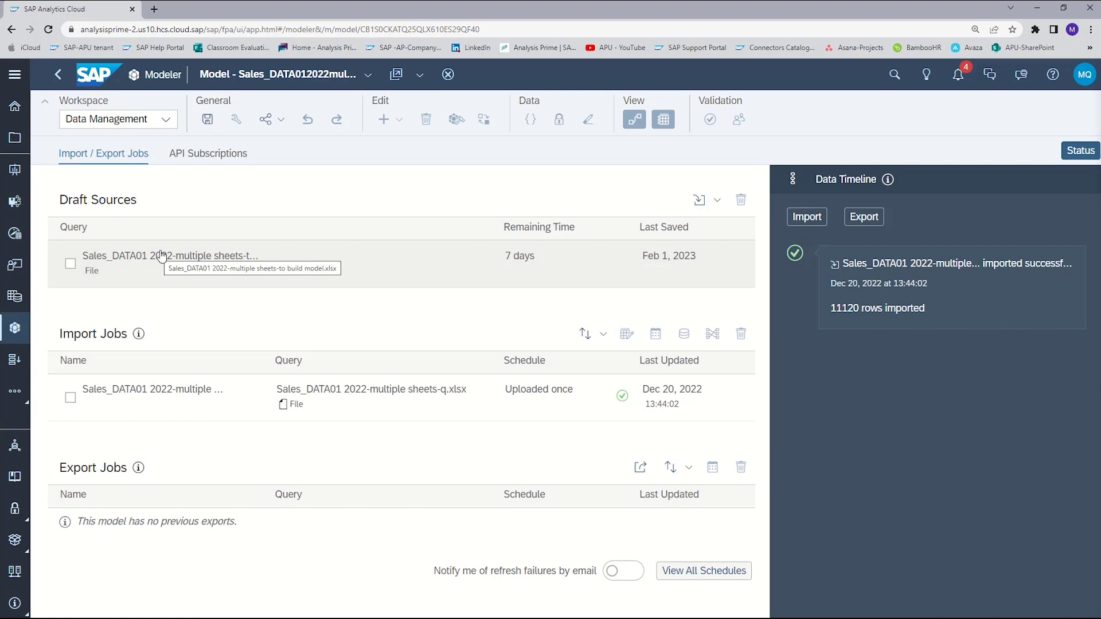
- Open the draft source in import mapping and acknowledge the 2000-row data sample notice
{"action": "left_click", "coordinate": [161, 256]}
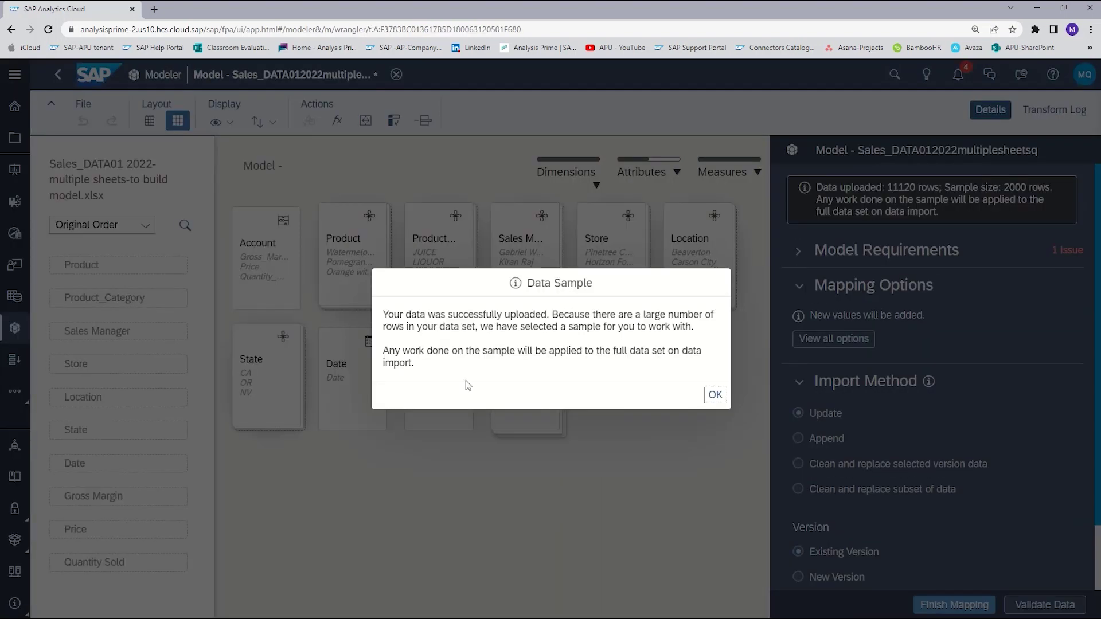
{"action": "left_click", "coordinate": [715, 396]}
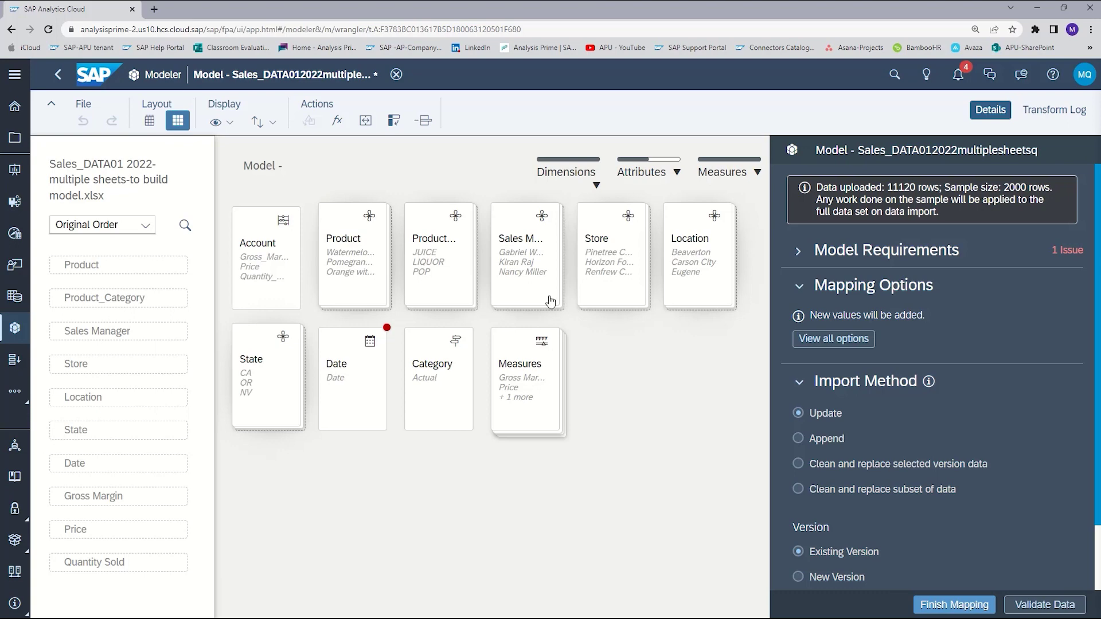
- Display the sampled draft data in grid view from the Layout group
{"action": "left_click", "coordinate": [149, 121]}
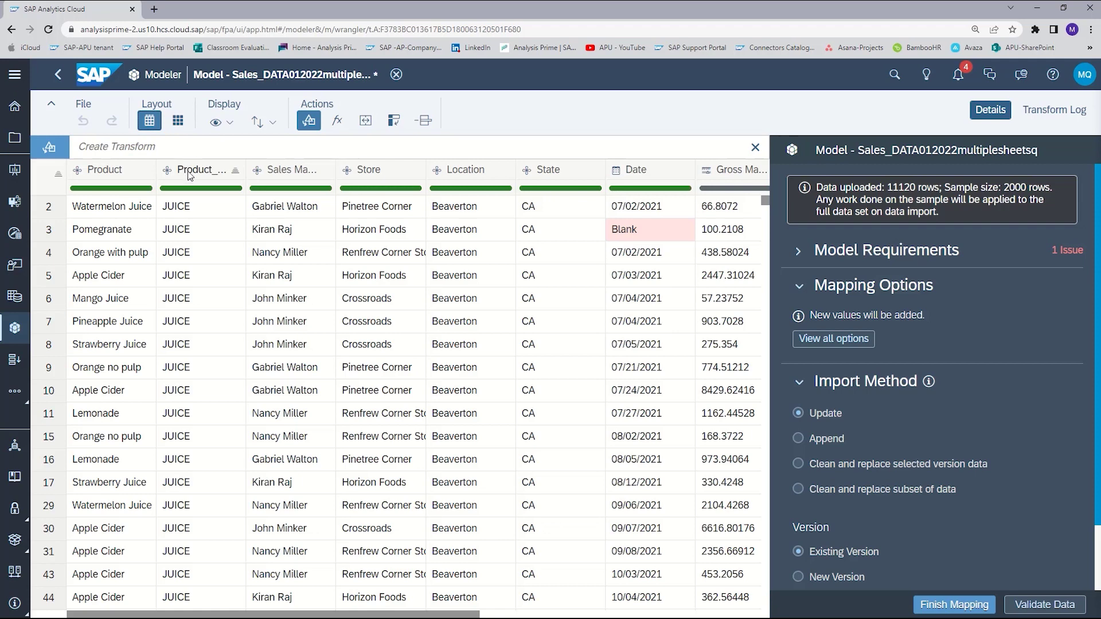
{"action": "mouse_move", "coordinate": [198, 170]}
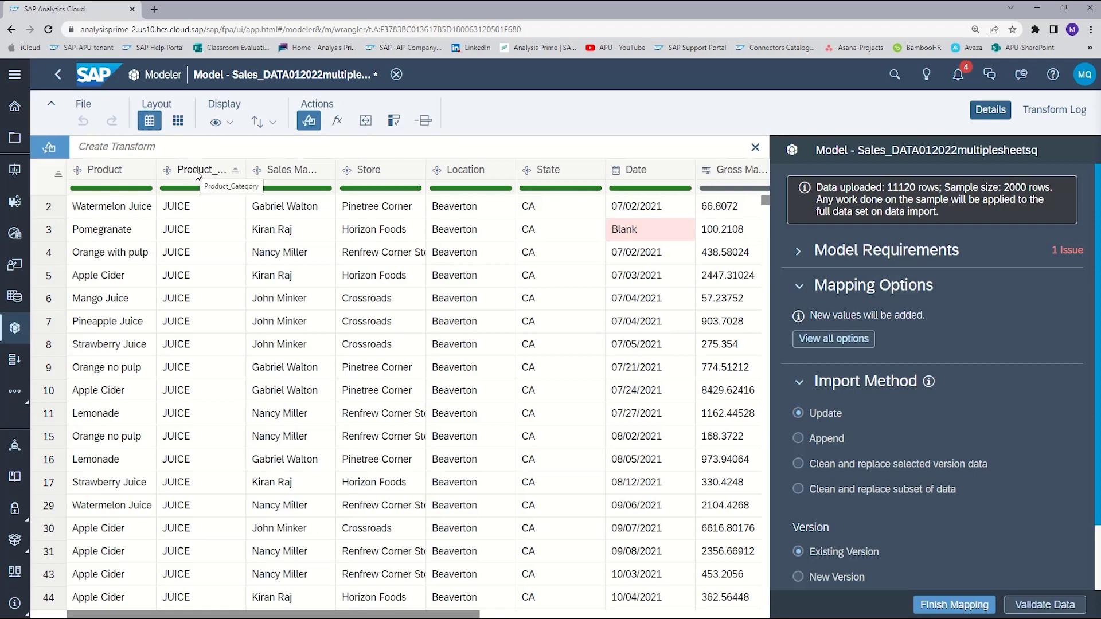
- Select Product_Category and start a new transform from Smart Transformations
{"action": "left_click", "coordinate": [196, 172]}
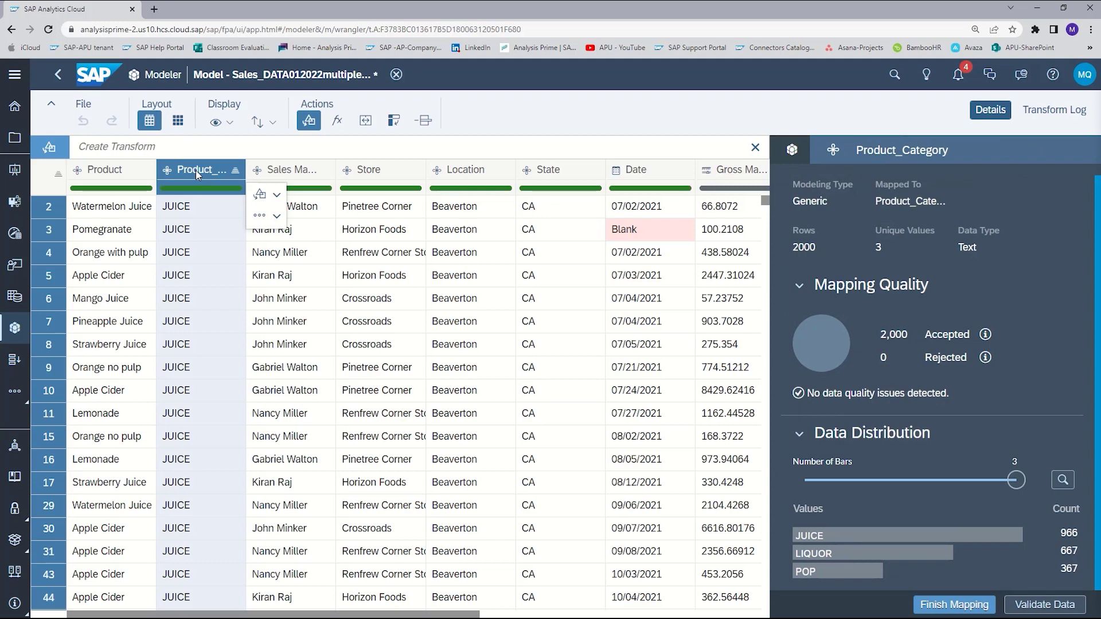
{"action": "left_click", "coordinate": [278, 196]}
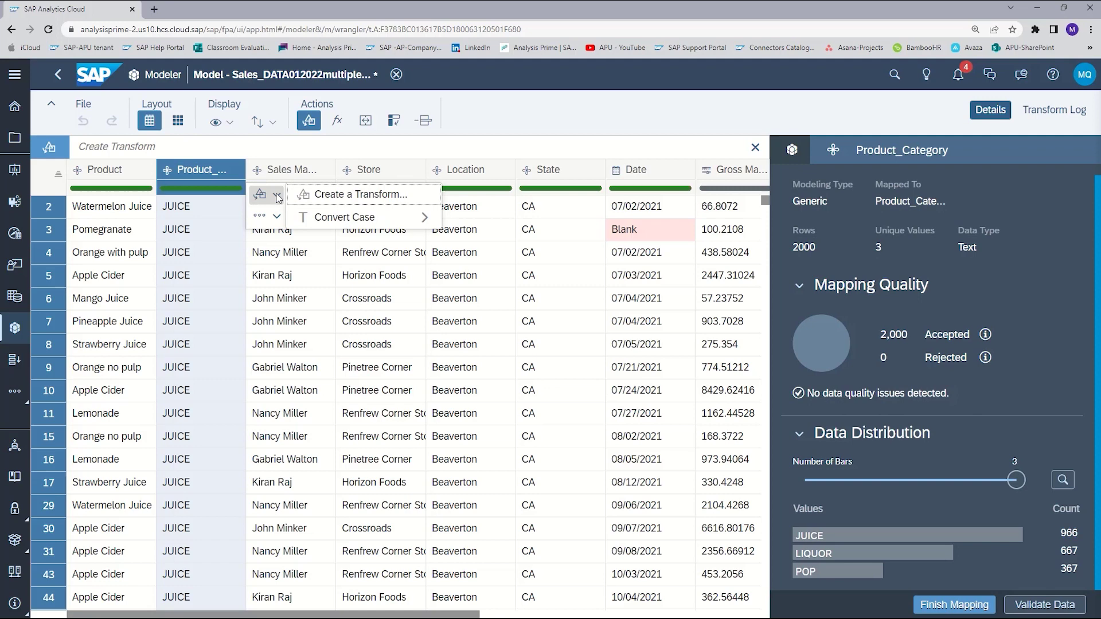
{"action": "left_click", "coordinate": [338, 196]}
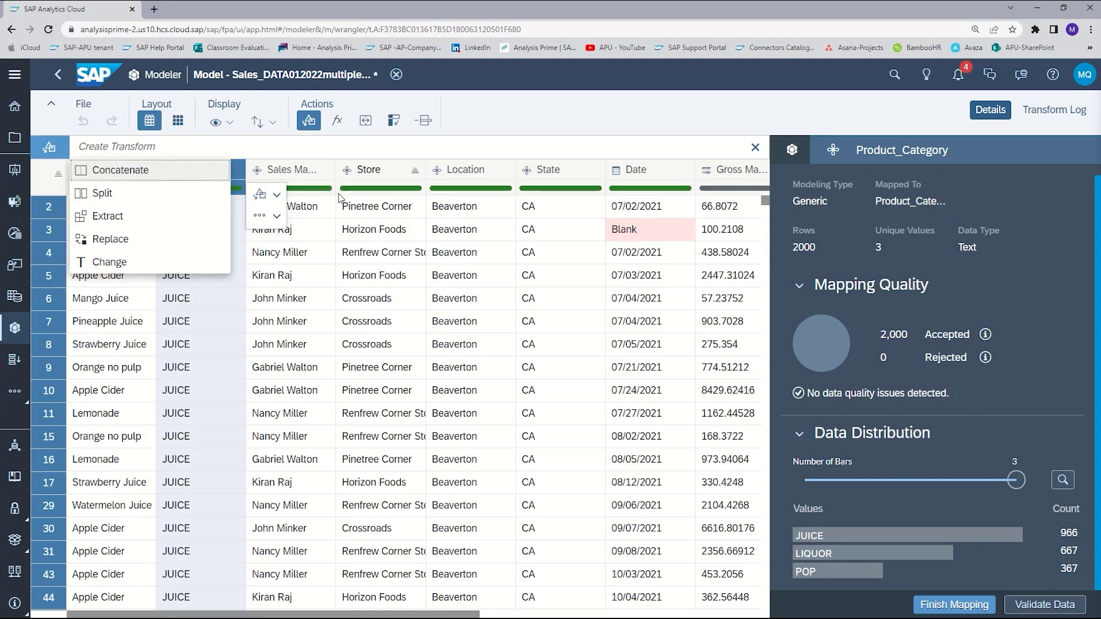
- Create a Change transform setting Product_Category case to TitleCase after briefly trying lowercase
{"action": "left_click", "coordinate": [136, 265]}
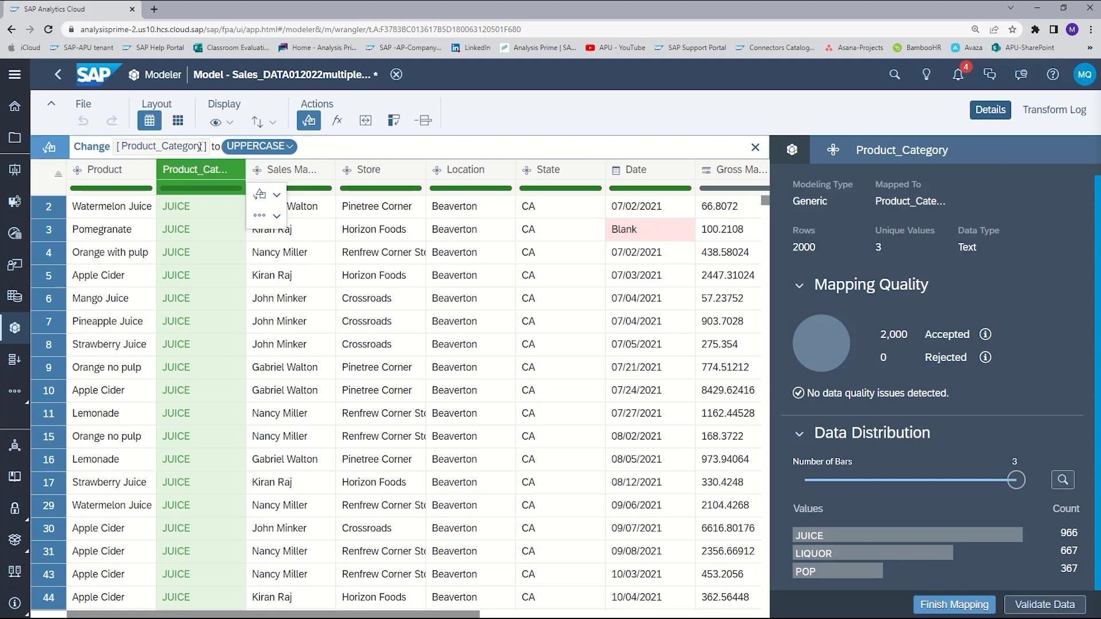
{"action": "left_click", "coordinate": [291, 148]}
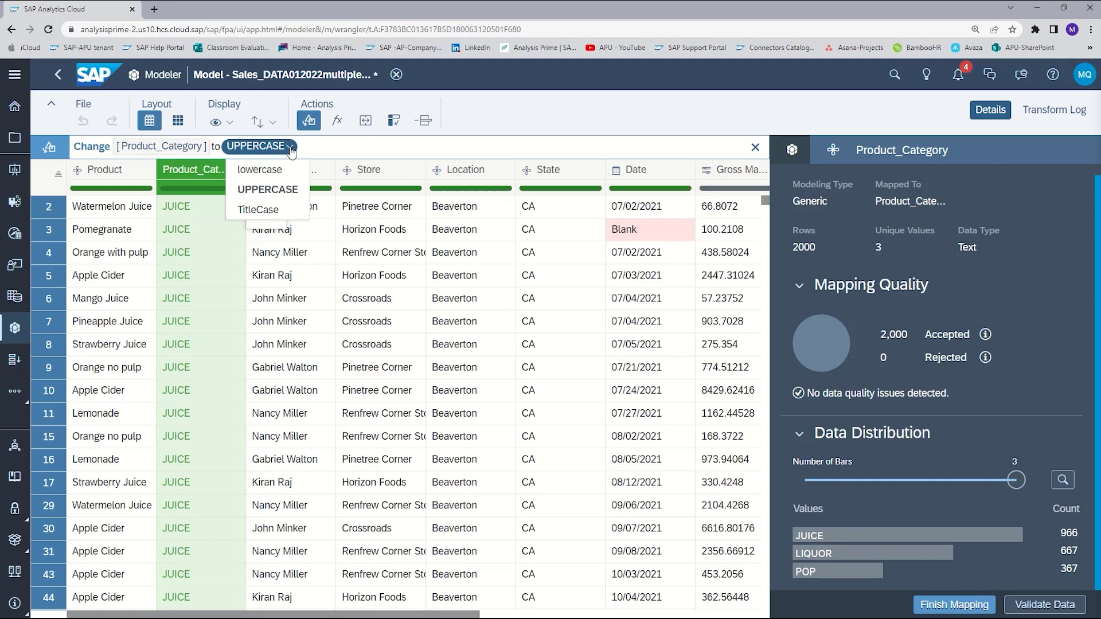
{"action": "left_click", "coordinate": [285, 175]}
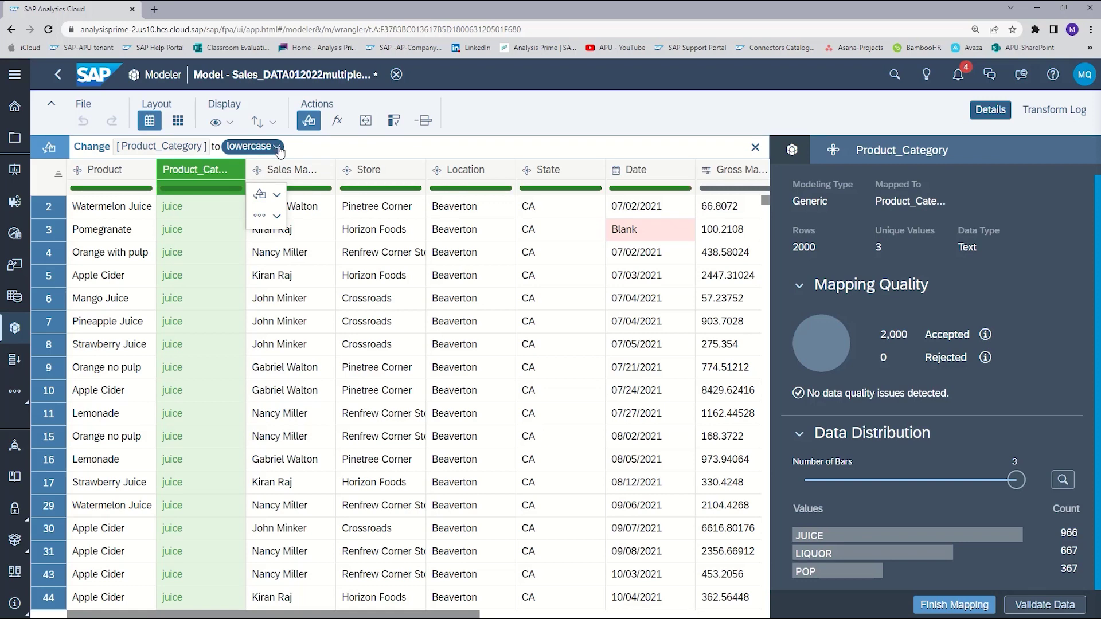
{"action": "left_click", "coordinate": [278, 147]}
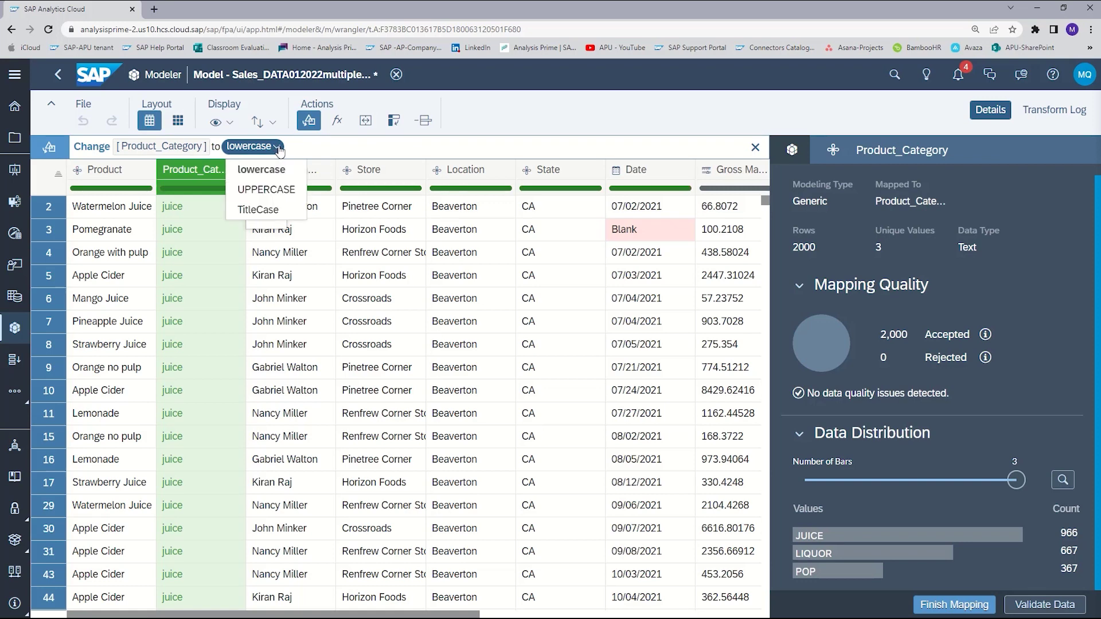
{"action": "left_click", "coordinate": [265, 211]}
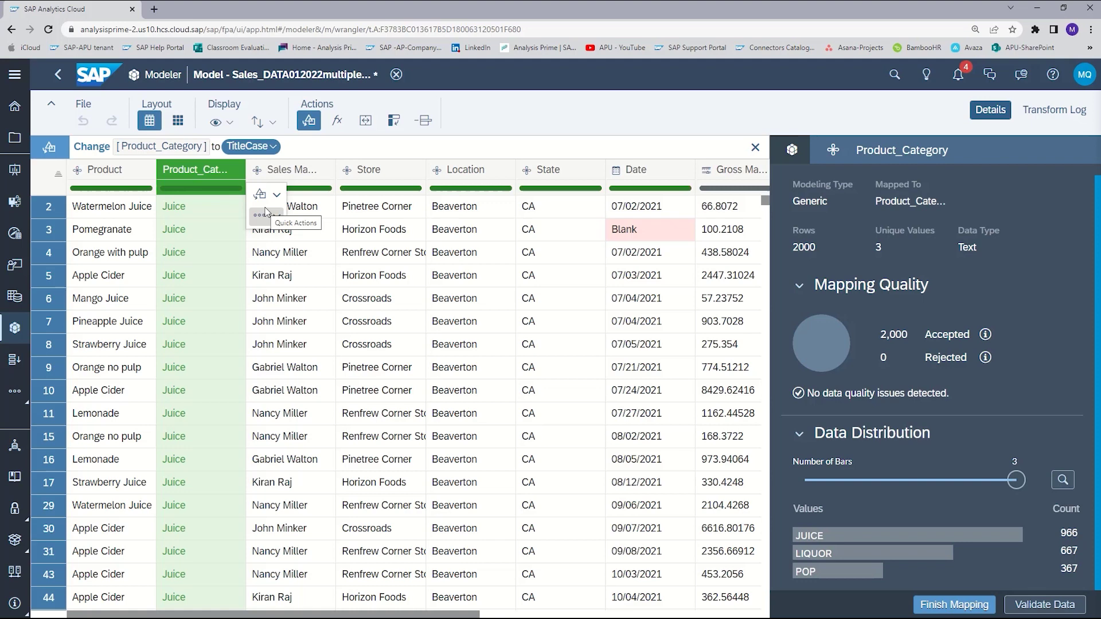
{"action": "key", "text": "Return"}
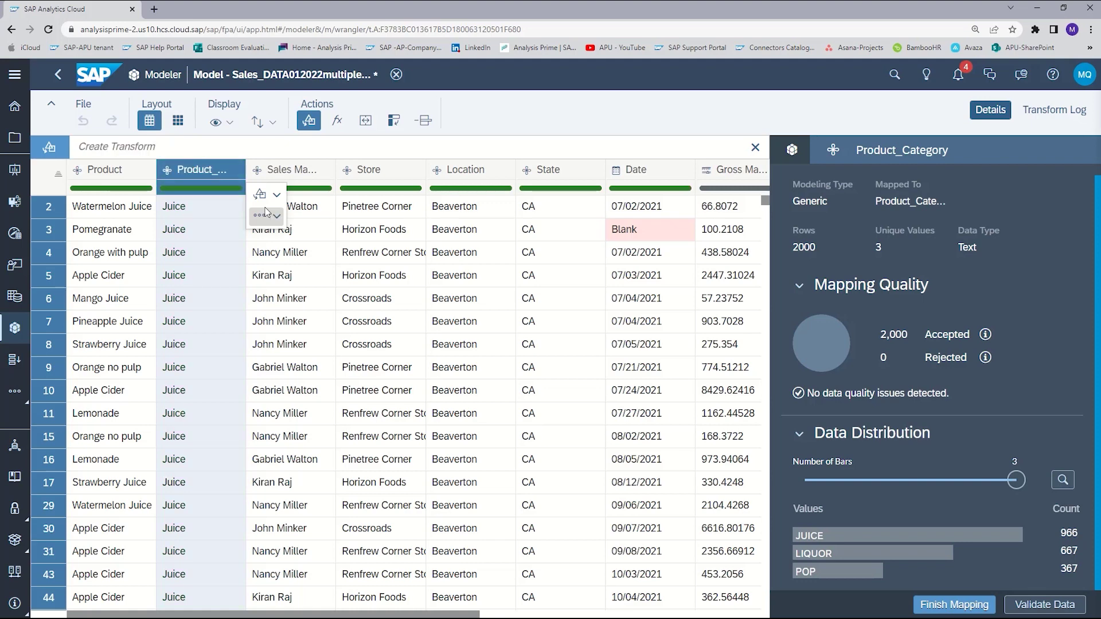